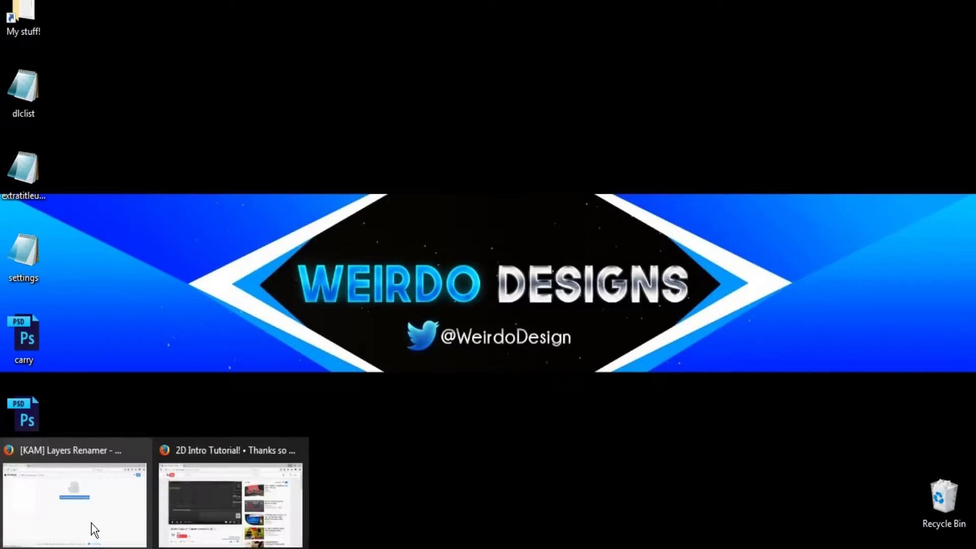
Save [KAM] Layers Renamer - APR.jsx from CloudApp through Firefox and show the downloads list
{"action": "left_click", "coordinate": [89, 519]}
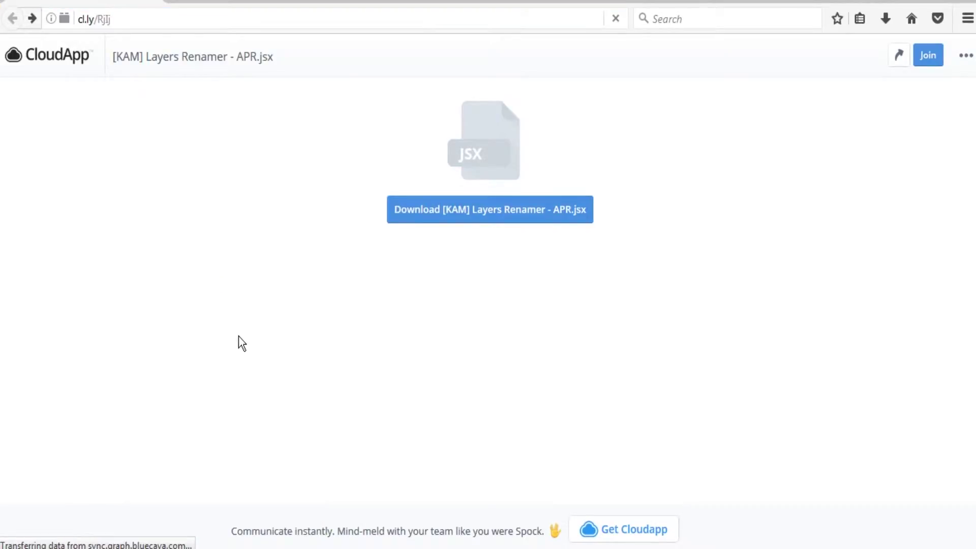
{"action": "left_click", "coordinate": [496, 213]}
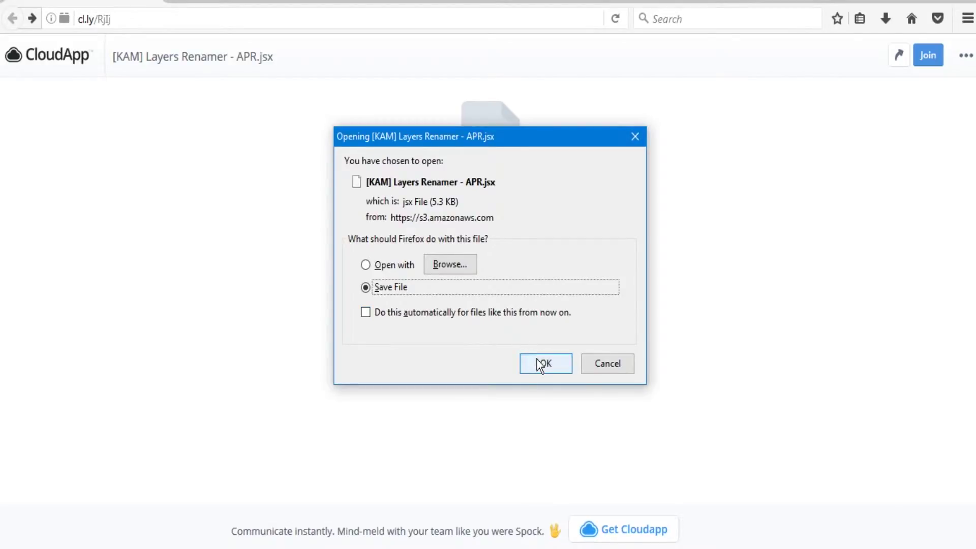
{"action": "left_click", "coordinate": [538, 361]}
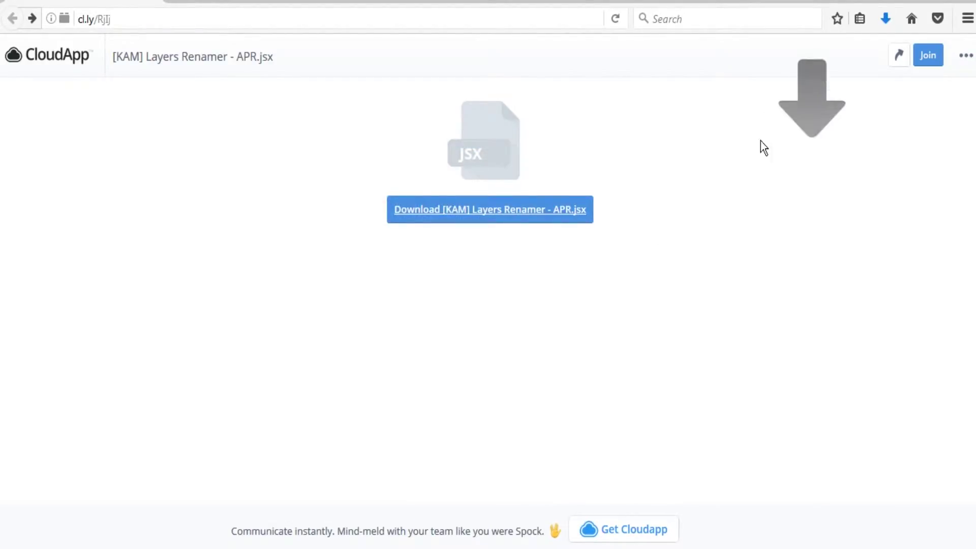
{"action": "left_click", "coordinate": [885, 18]}
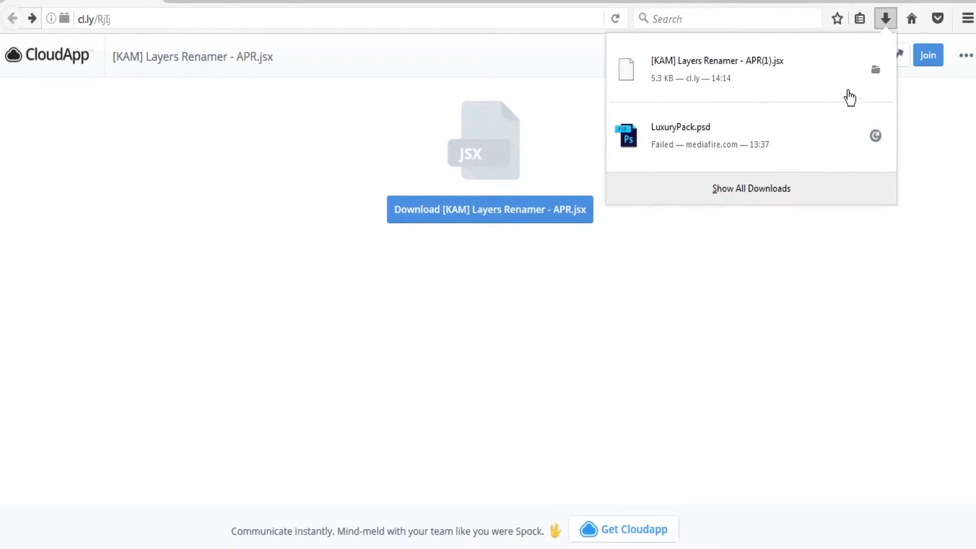
Copy the downloaded [KAM] Layers Renamer - APR.jsx file from its downloads folder
{"action": "left_click", "coordinate": [876, 73]}
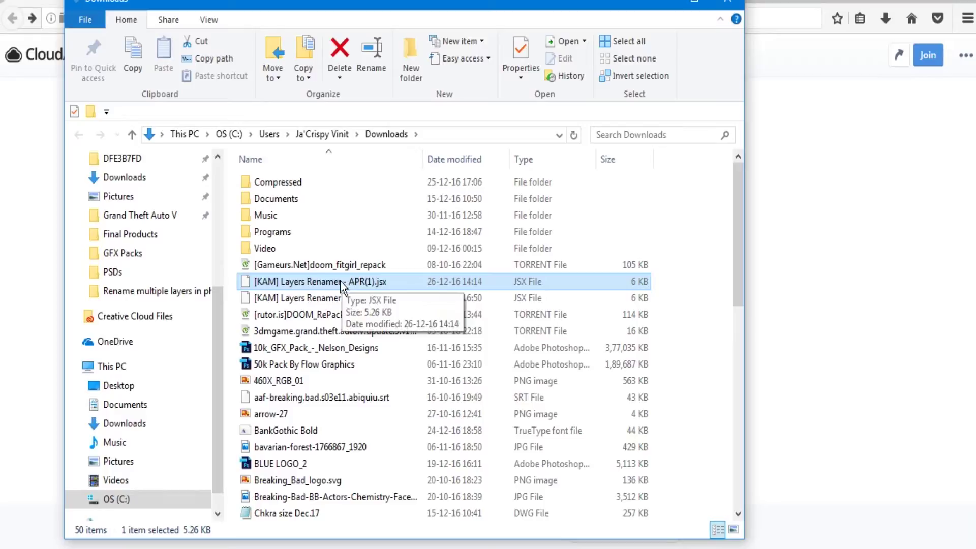
{"action": "right_click", "coordinate": [340, 281]}
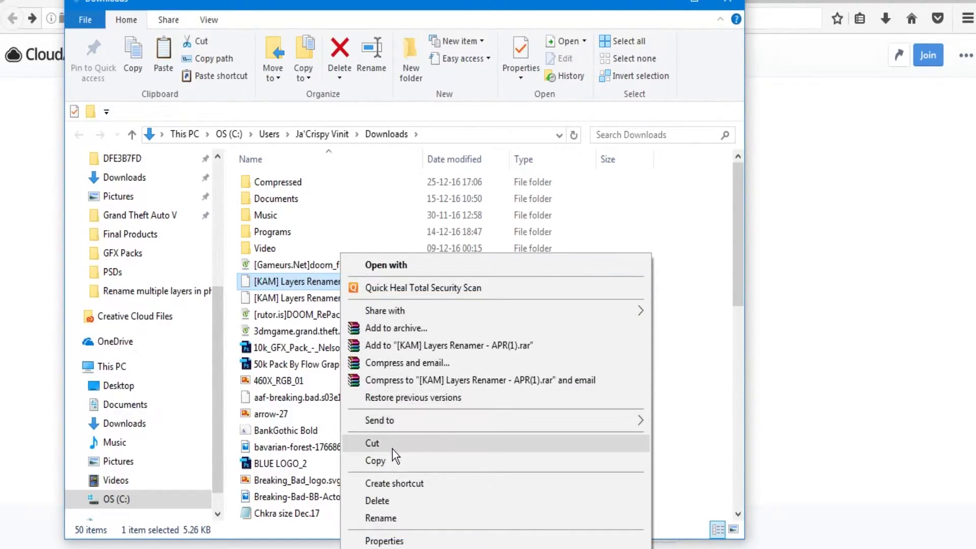
{"action": "left_click", "coordinate": [382, 461]}
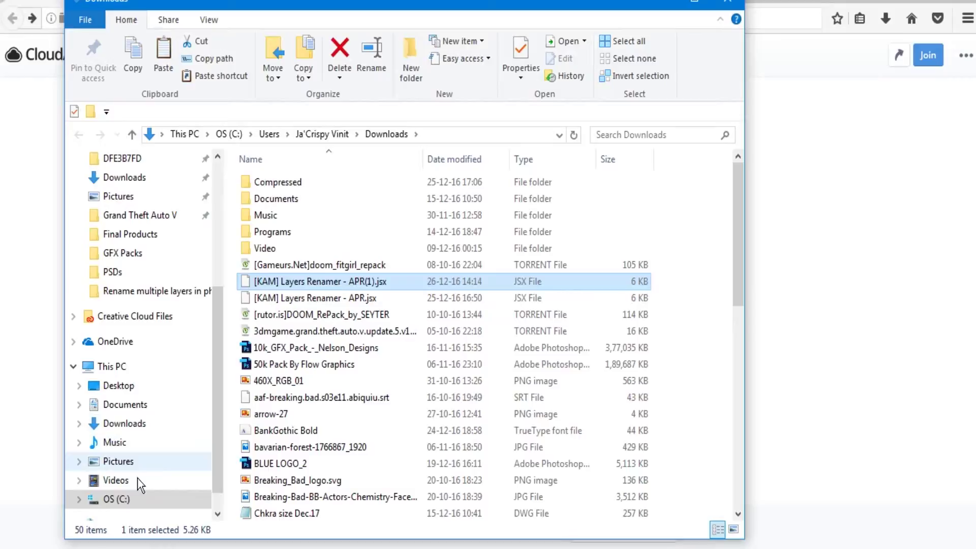
Paste the script into C:\Program Files\Adobe\Adobe Photoshop CC 2017\Presets\Scripts
{"action": "left_click", "coordinate": [127, 499]}
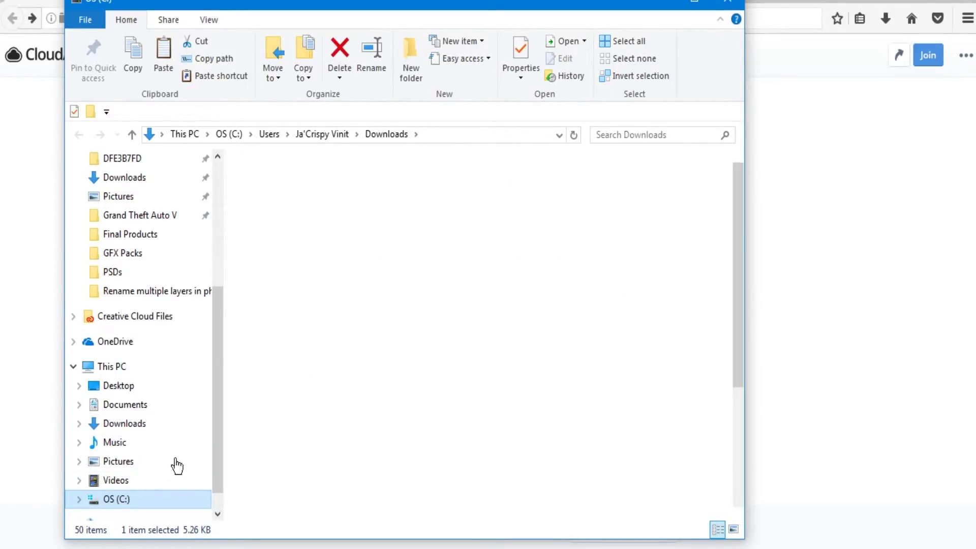
{"action": "double_click", "coordinate": [279, 412]}
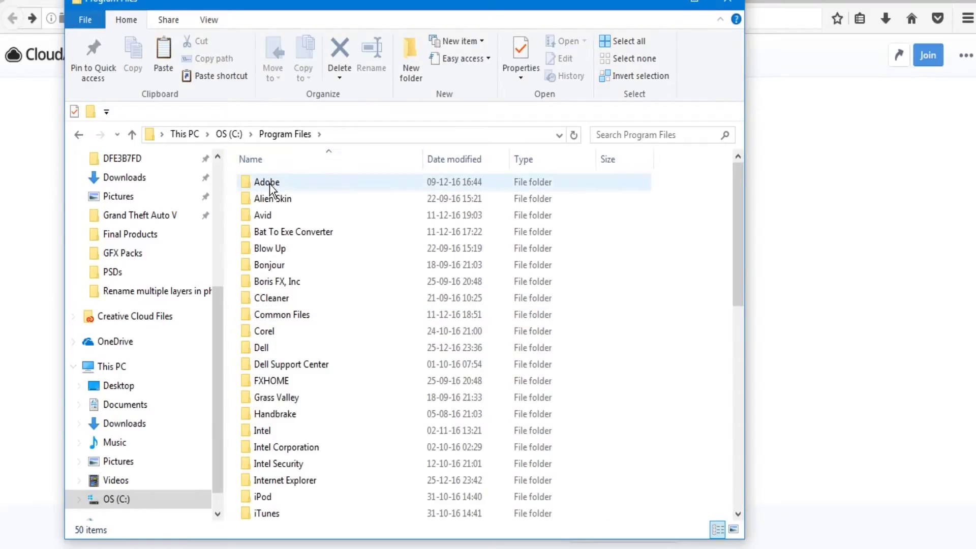
{"action": "double_click", "coordinate": [271, 183]}
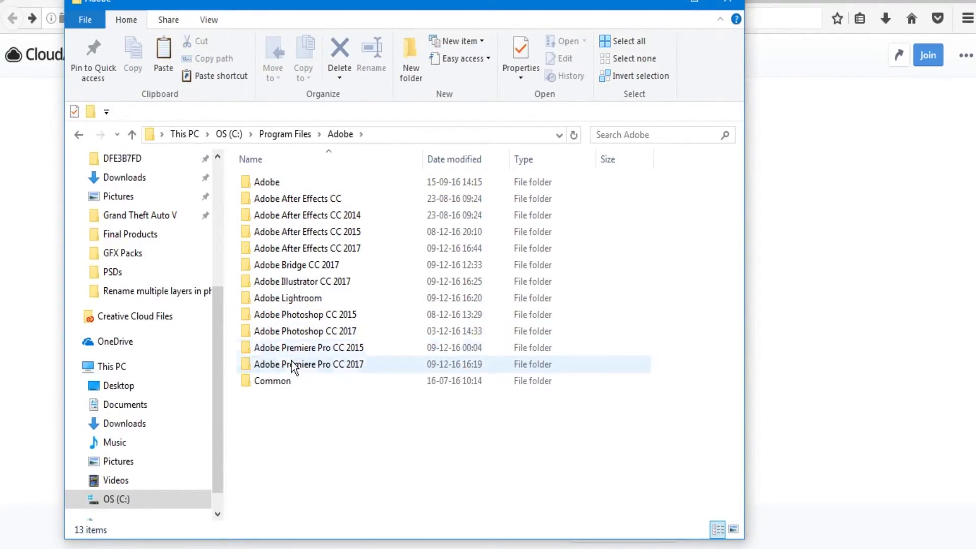
{"action": "double_click", "coordinate": [300, 332]}
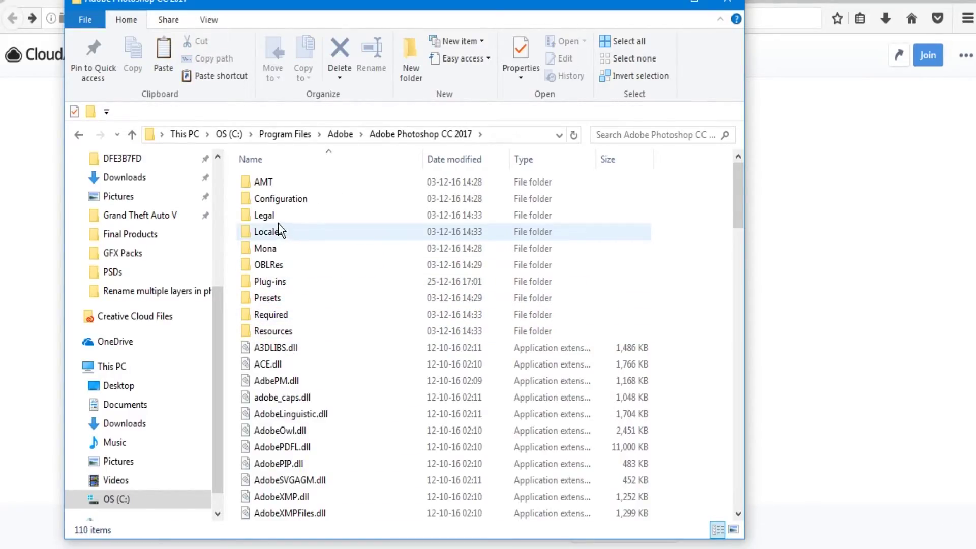
{"action": "double_click", "coordinate": [317, 300]}
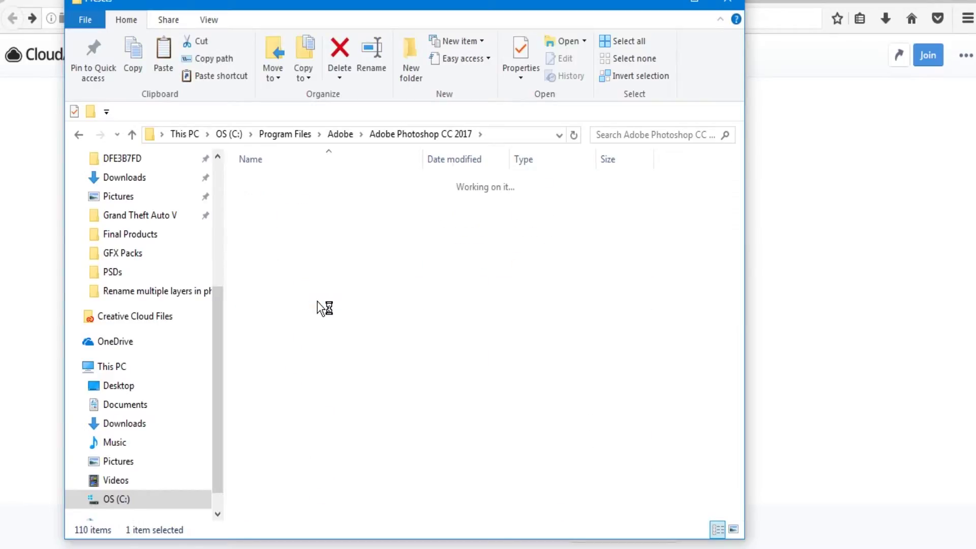
{"action": "scroll", "coordinate": [318, 305], "scroll_direction": "down", "scroll_amount": 6}
{"action": "key", "text": "s"}
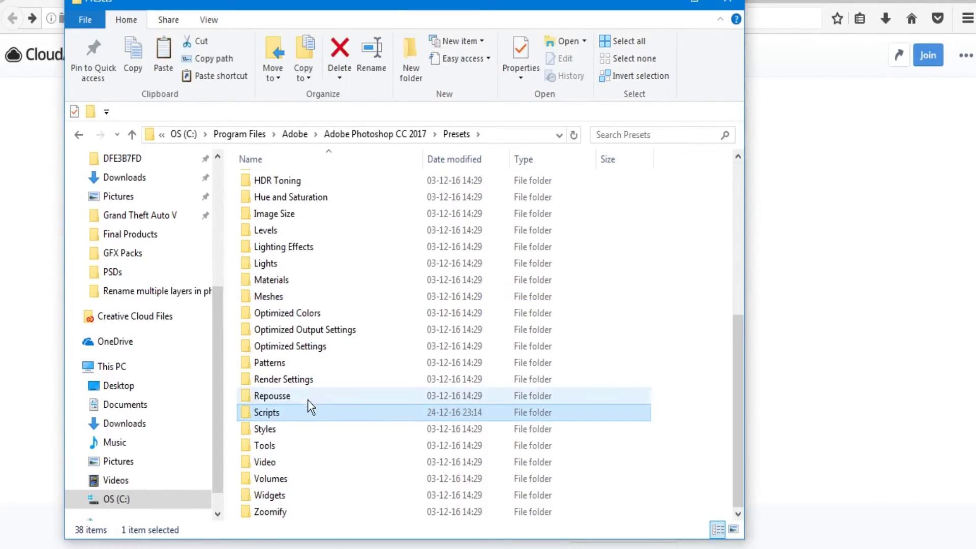
{"action": "double_click", "coordinate": [301, 412]}
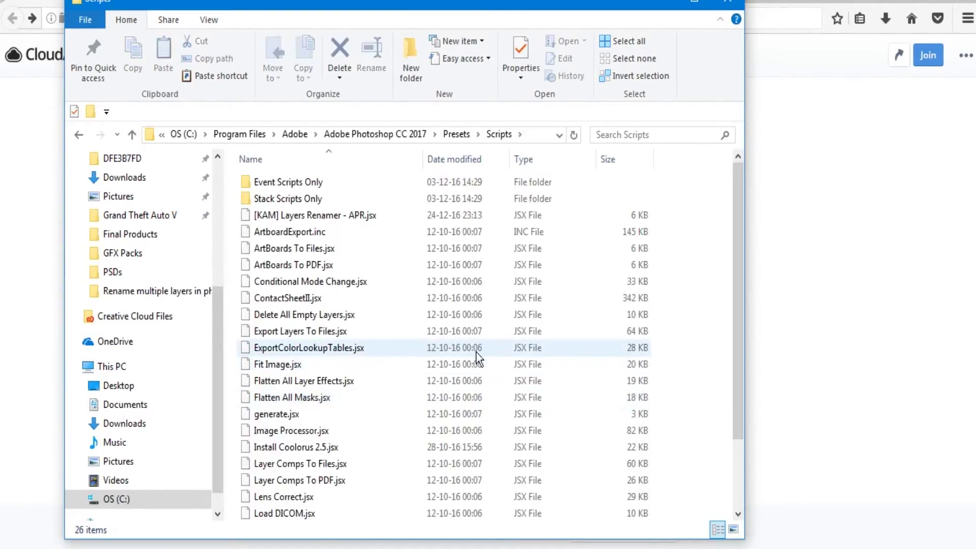
{"action": "right_click", "coordinate": [694, 313]}
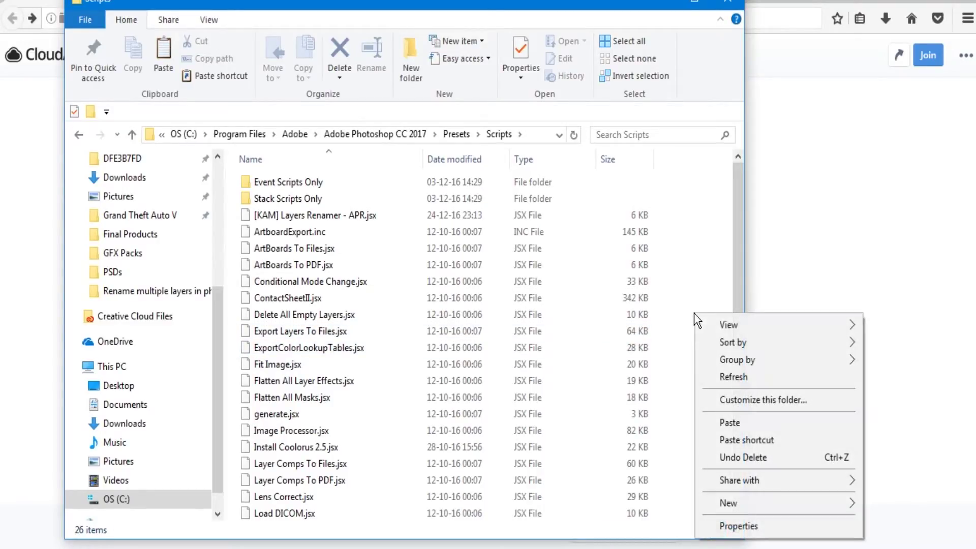
{"action": "left_click", "coordinate": [710, 424]}
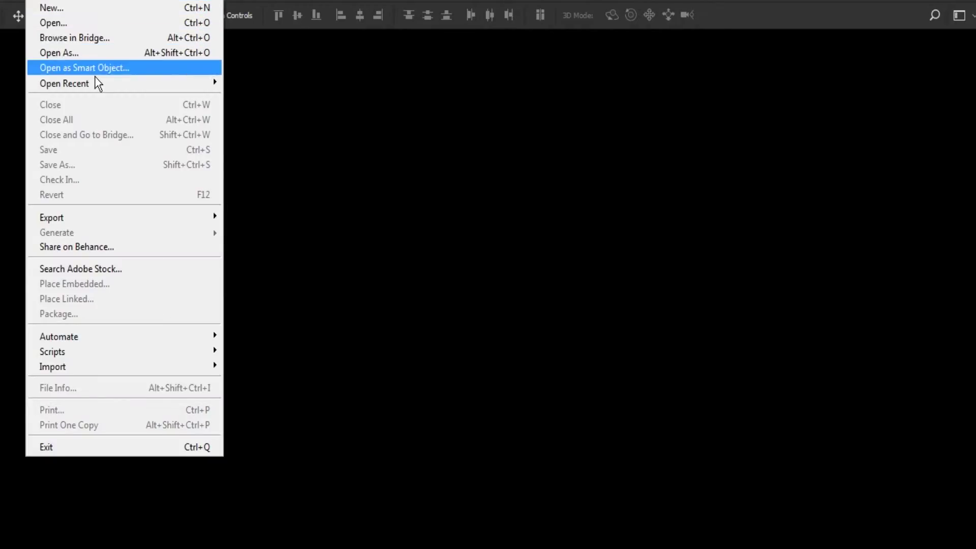
Open weirdo banner.psd and select Overlay - Work Below through the bottom Background layer
{"action": "mouse_move", "coordinate": [136, 82]}
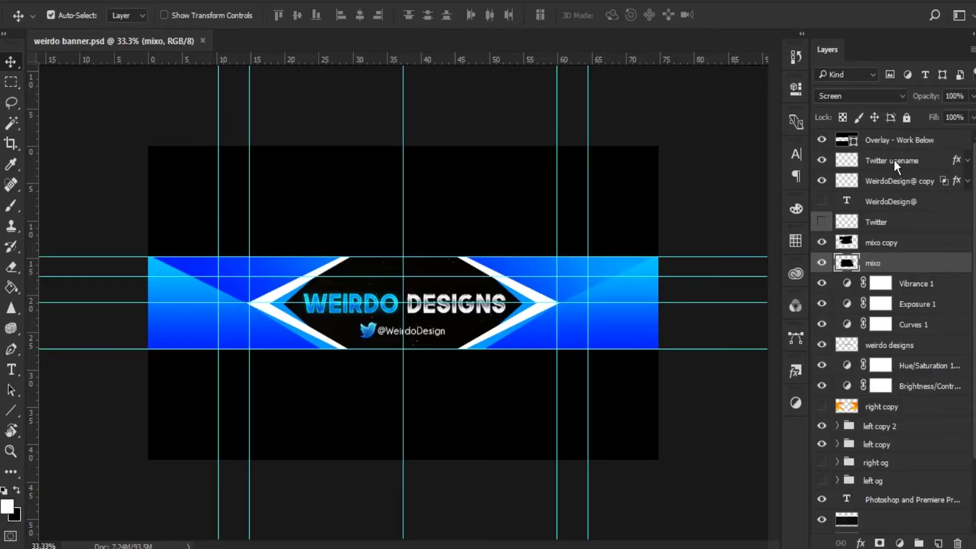
{"action": "left_click", "coordinate": [896, 141]}
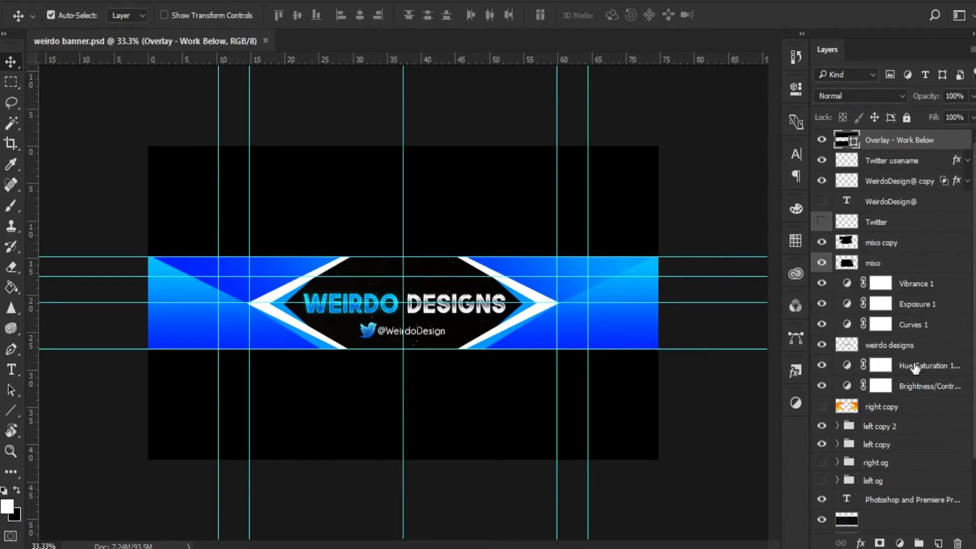
{"action": "scroll", "coordinate": [919, 386], "scroll_direction": "down", "scroll_amount": 1}
{"action": "scroll", "coordinate": [919, 386], "scroll_direction": "down", "scroll_amount": 1}
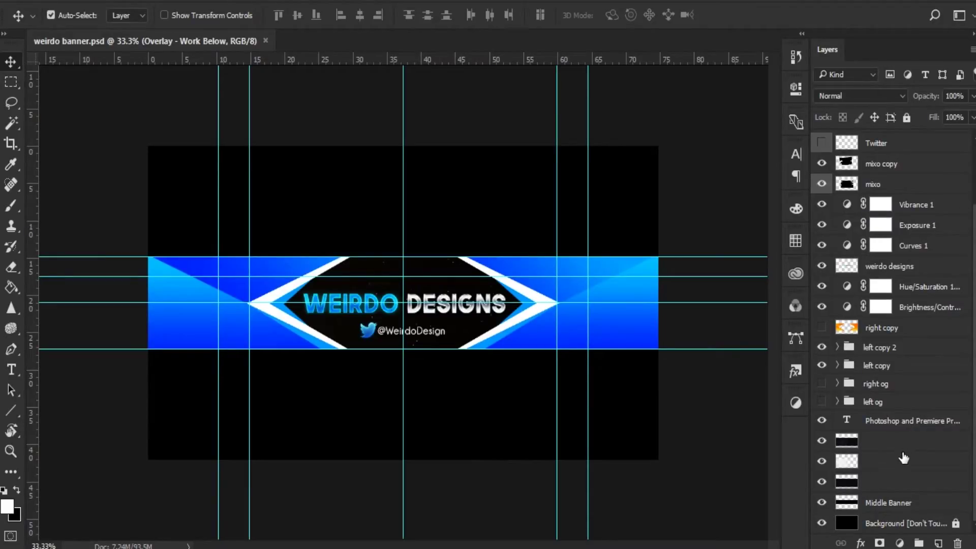
{"action": "left_click", "coordinate": [898, 528], "text": "shift"}
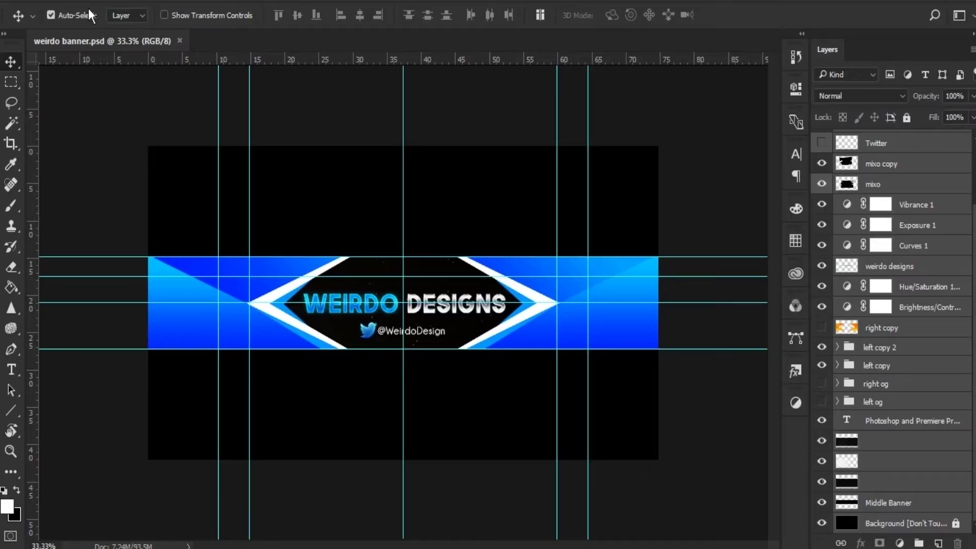
Run [KAM] Layers Renamer - APR in Replace mode with text 'test' on the 52 layers
{"action": "left_click", "coordinate": [51, 1]}
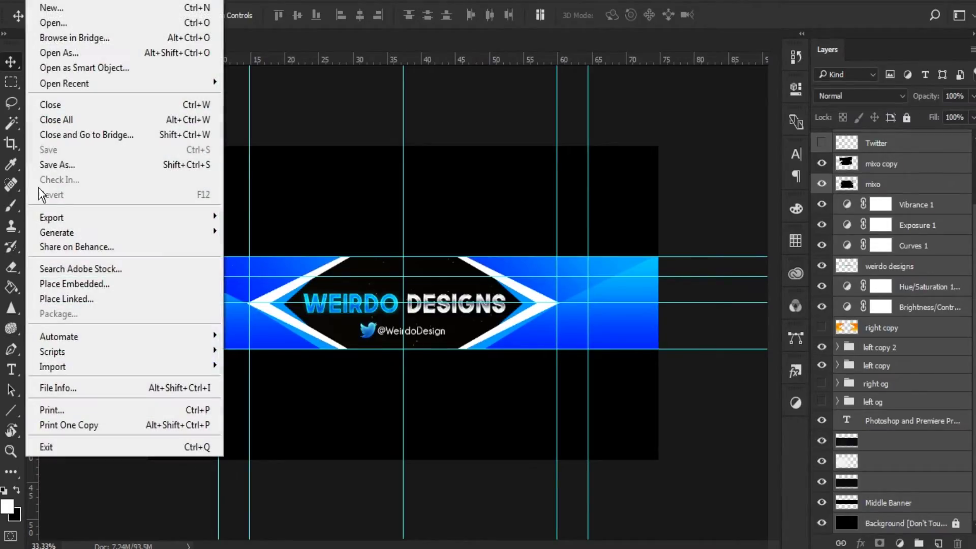
{"action": "mouse_move", "coordinate": [84, 351]}
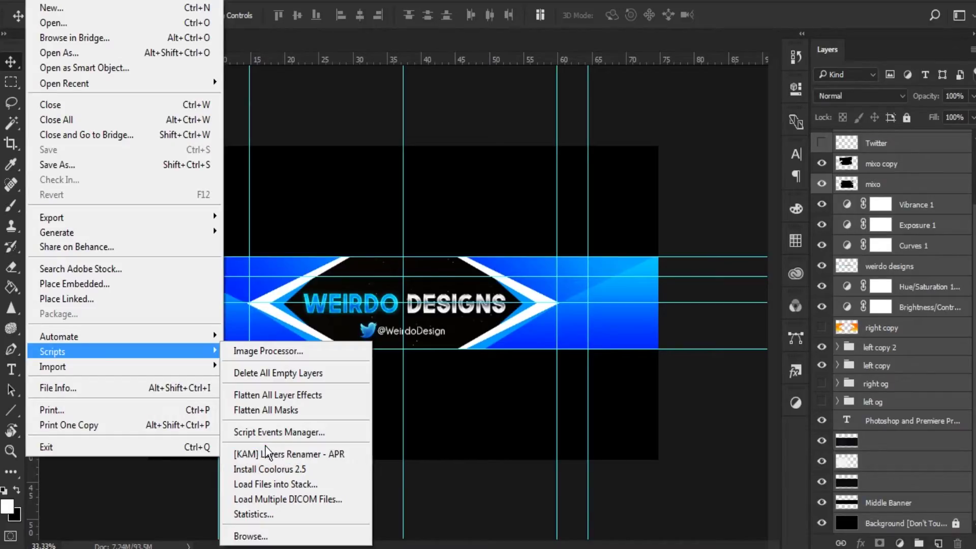
{"action": "left_click", "coordinate": [287, 454]}
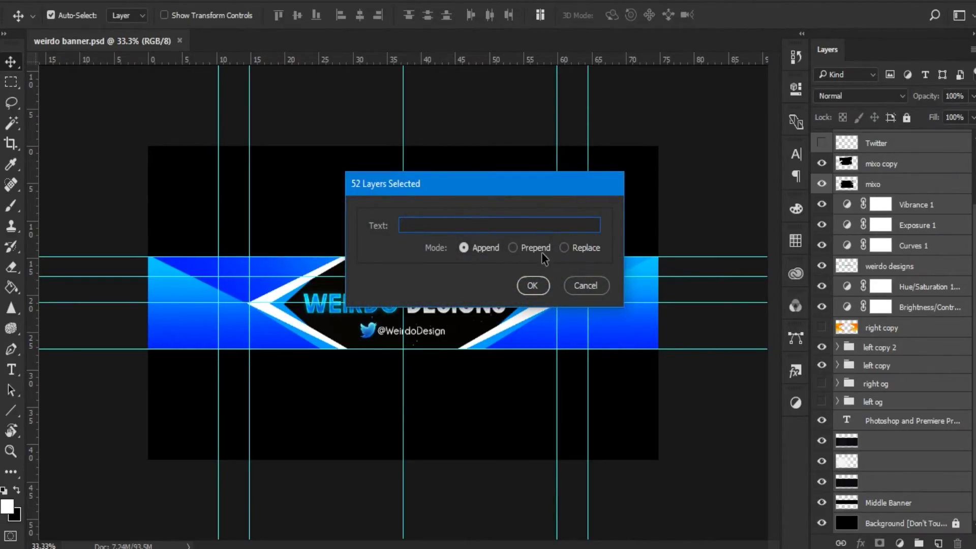
{"action": "left_click", "coordinate": [585, 248]}
{"action": "type", "text": "test"}
{"action": "left_click", "coordinate": [540, 287]}
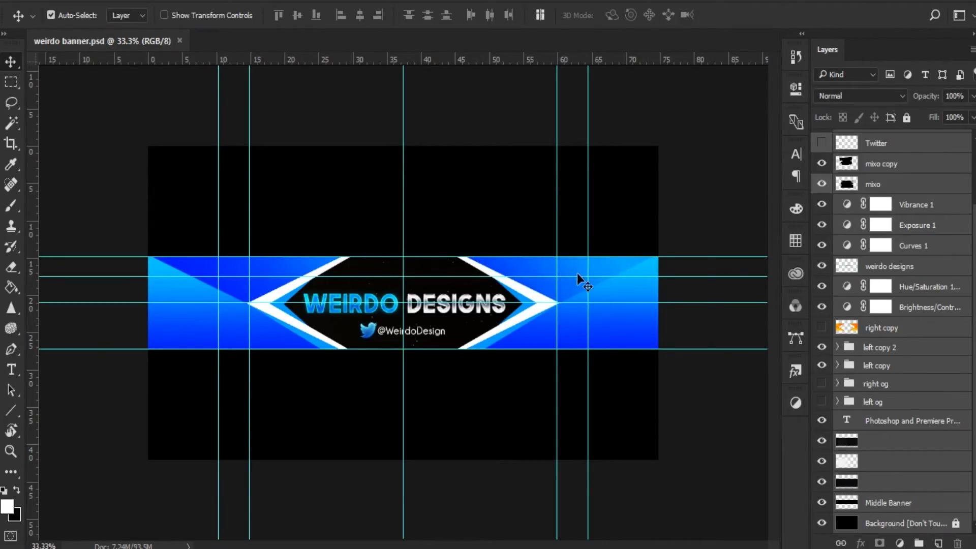
Switch the selected layers' blend mode among Color, Pass Through and Normal repeatedly
{"action": "key", "text": "shift+alt+c"}
{"action": "key", "text": "shift+alt+p"}
{"action": "key", "text": "shift+alt+n"}
{"action": "key", "text": "shift+alt+p"}
{"action": "key", "text": "shift+alt+n"}
{"action": "key", "text": "shift+alt+p"}
{"action": "key", "text": "shift+alt+n"}
{"action": "key", "text": "shift+alt+p"}
Try the Screen blend mode, return to Normal, then try Color on the layers
{"action": "key", "text": "shift+alt+n"}
{"action": "key", "text": "shift+alt+s"}
{"action": "key", "text": "shift+alt+n"}
{"action": "key", "text": "shift+alt+n"}
{"action": "key", "text": "shift+alt+c"}
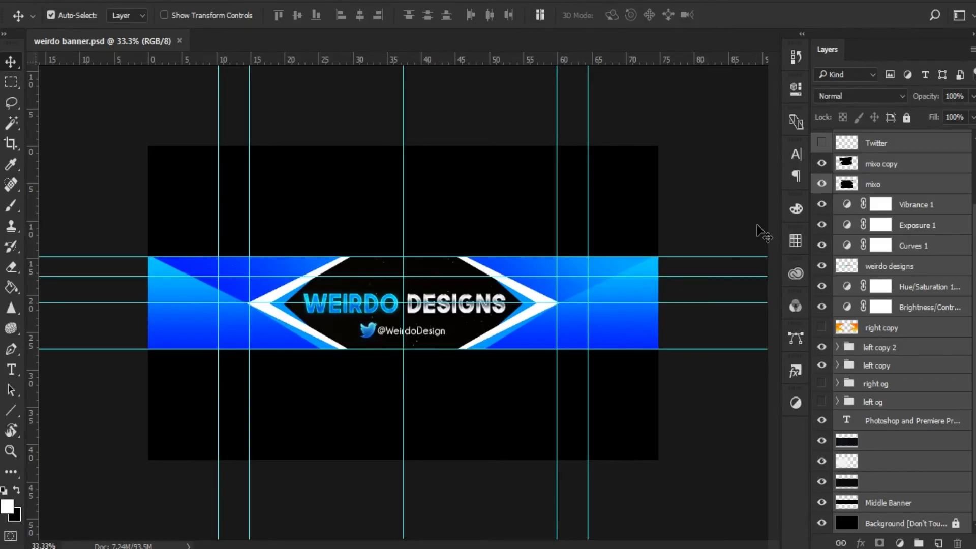